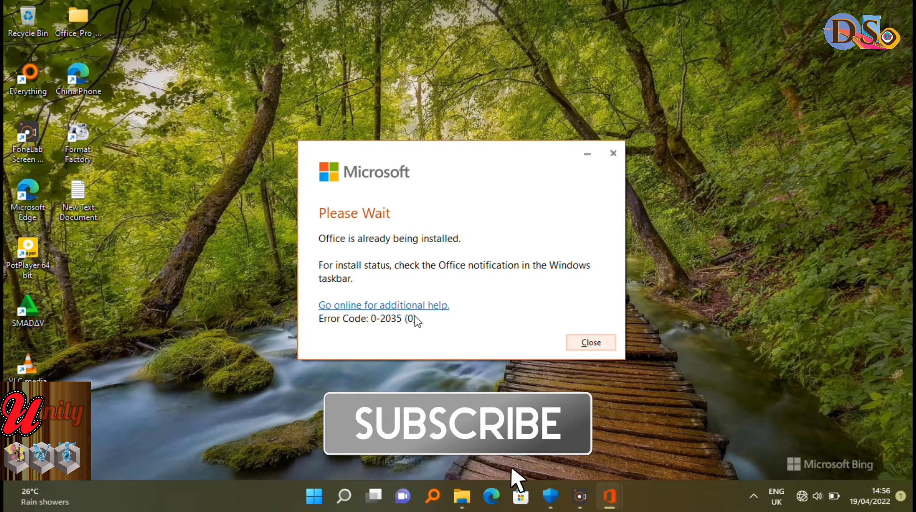
Drag the 0-2035 'Please Wait' error aside to view the Office window behind it, then recentre it.
{"action": "left_click_drag", "start_coordinate": [415, 319], "coordinate": [416, 277]}
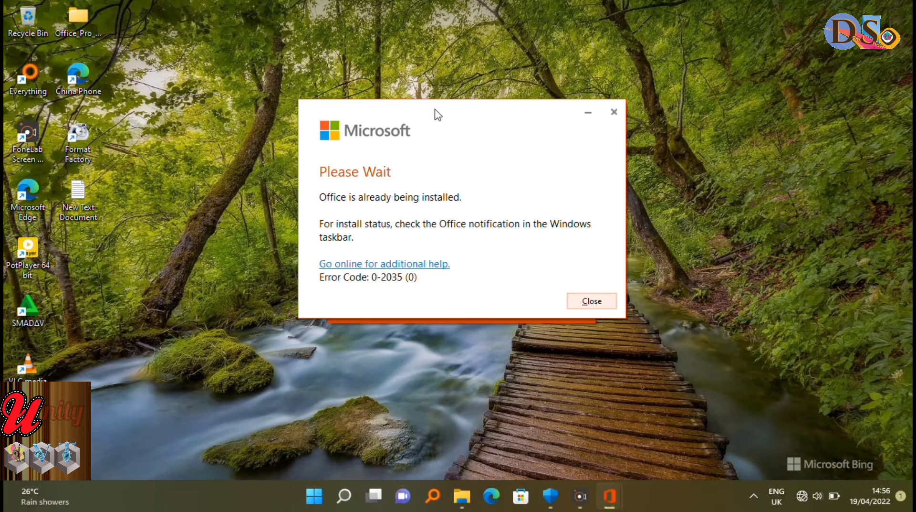
{"action": "left_click_drag", "start_coordinate": [438, 115], "coordinate": [229, 54]}
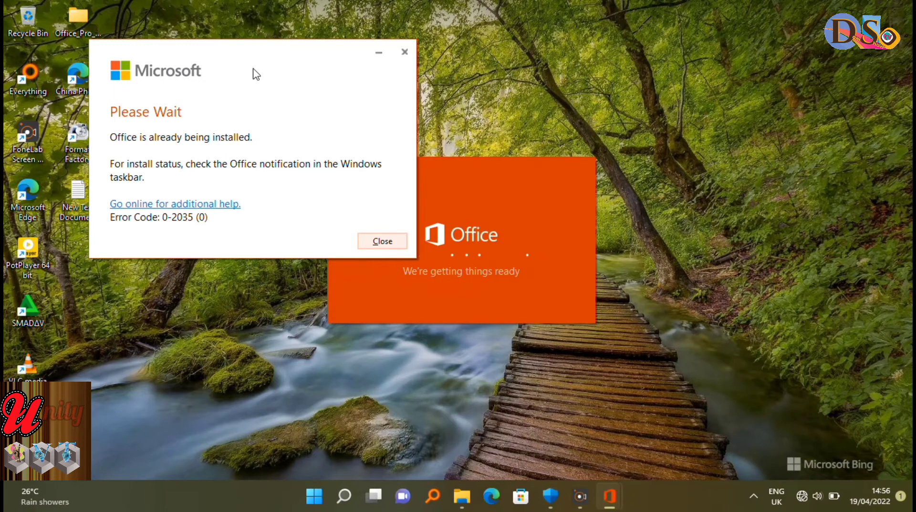
{"action": "left_click_drag", "start_coordinate": [244, 52], "coordinate": [449, 139]}
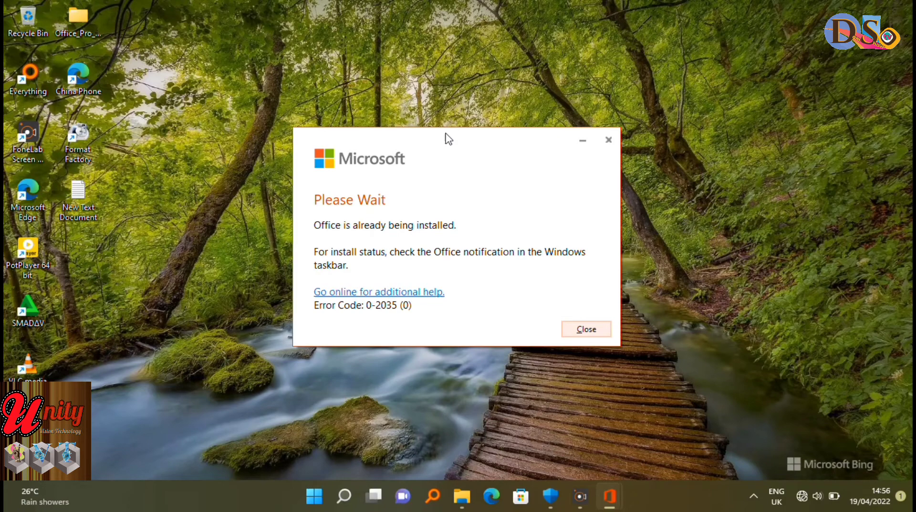
Close the 0-2035 error, then search 'T' in Windows Search and launch Task Manager.
{"action": "left_click", "coordinate": [586, 329]}
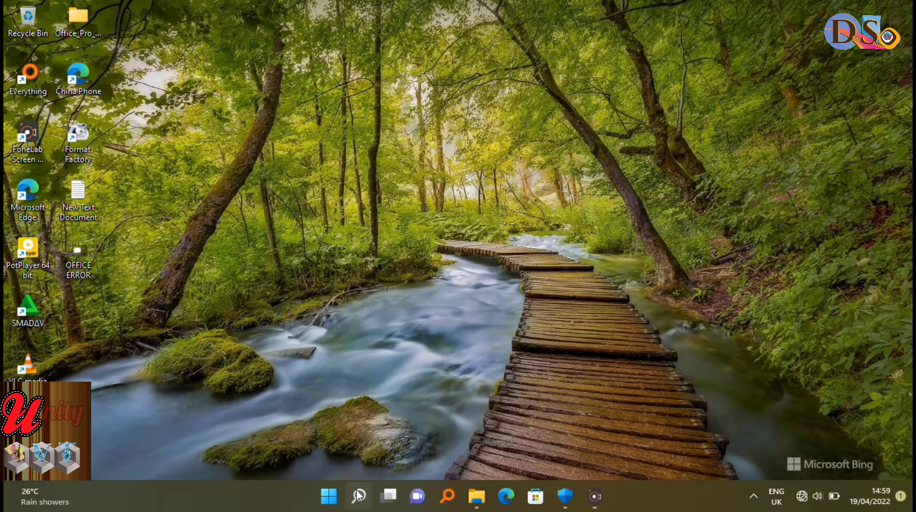
{"action": "left_click", "coordinate": [359, 496]}
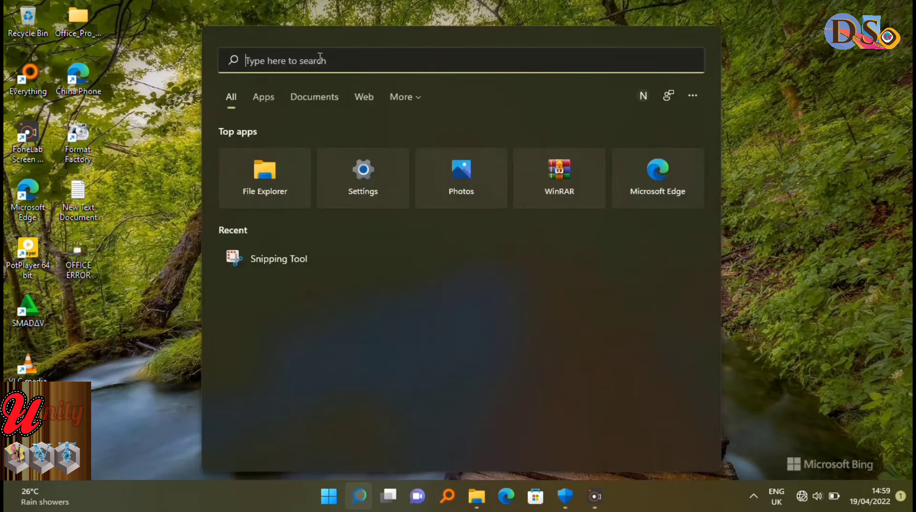
{"action": "type", "text": "TASK"}
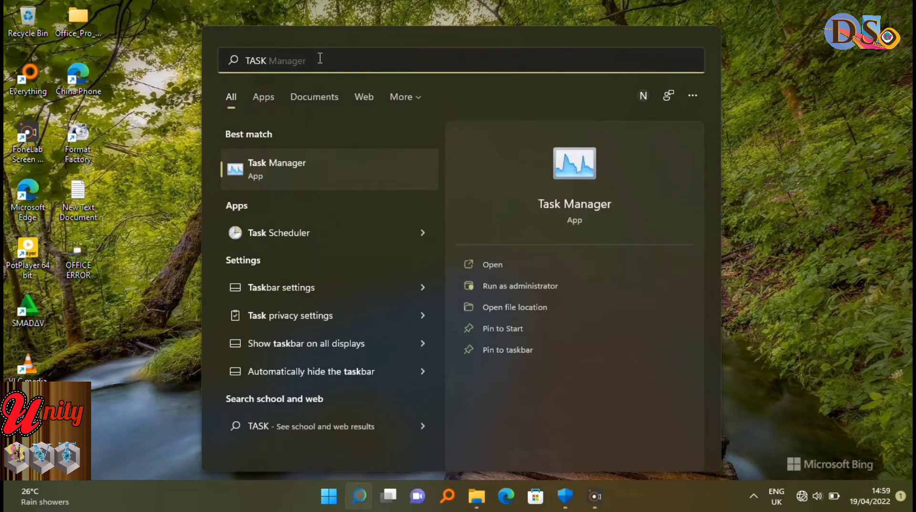
{"action": "left_click", "coordinate": [512, 263]}
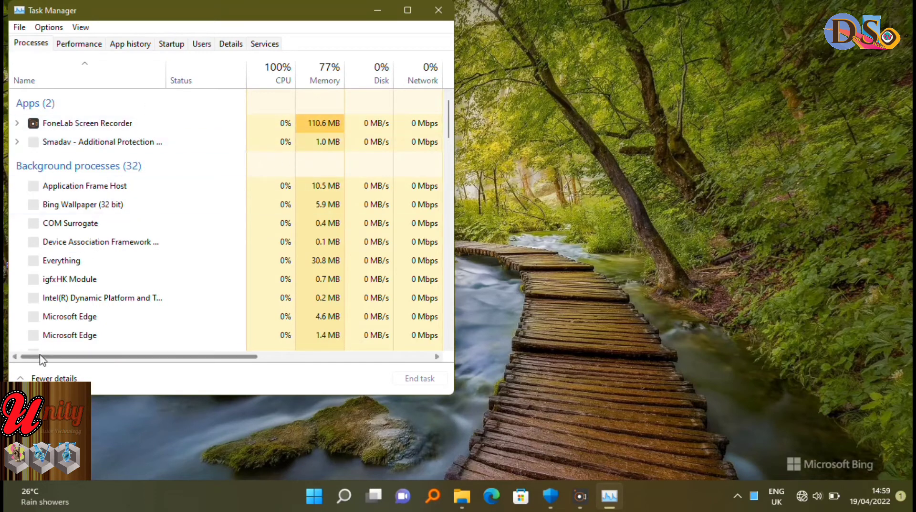
Expand Task Manager to the full process list and locate the Office background processes.
{"action": "left_click", "coordinate": [53, 378]}
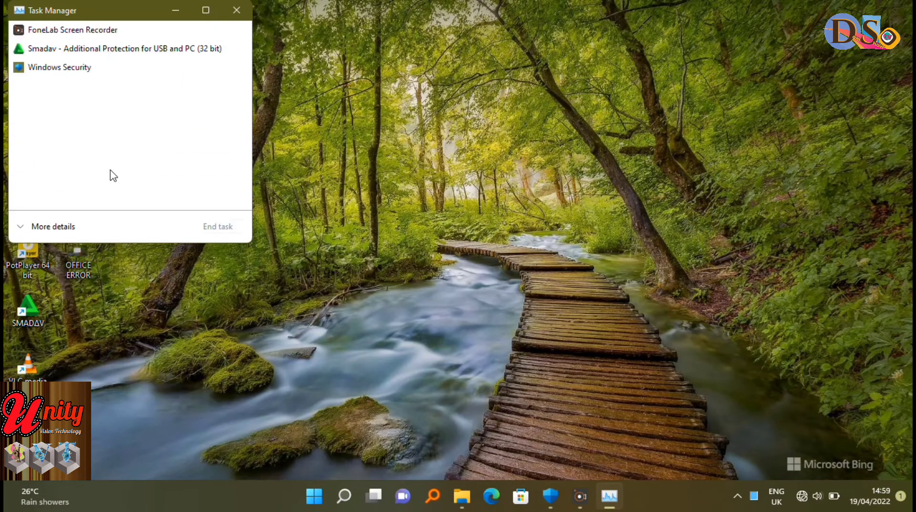
{"action": "left_click", "coordinate": [21, 226]}
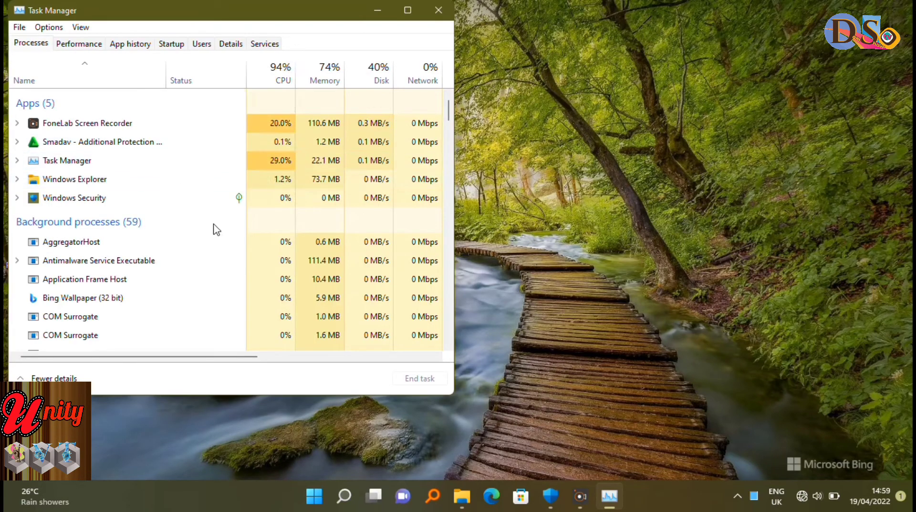
{"action": "left_click", "coordinate": [449, 137]}
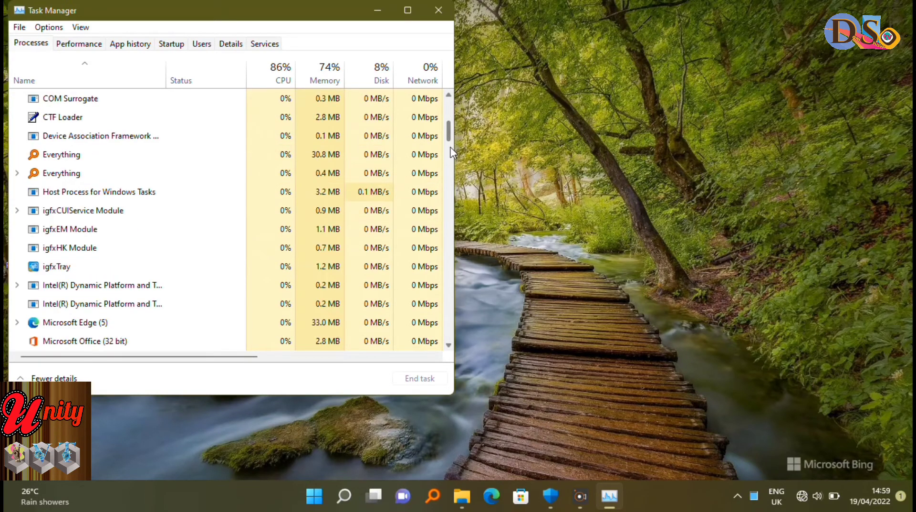
{"action": "left_click", "coordinate": [450, 149]}
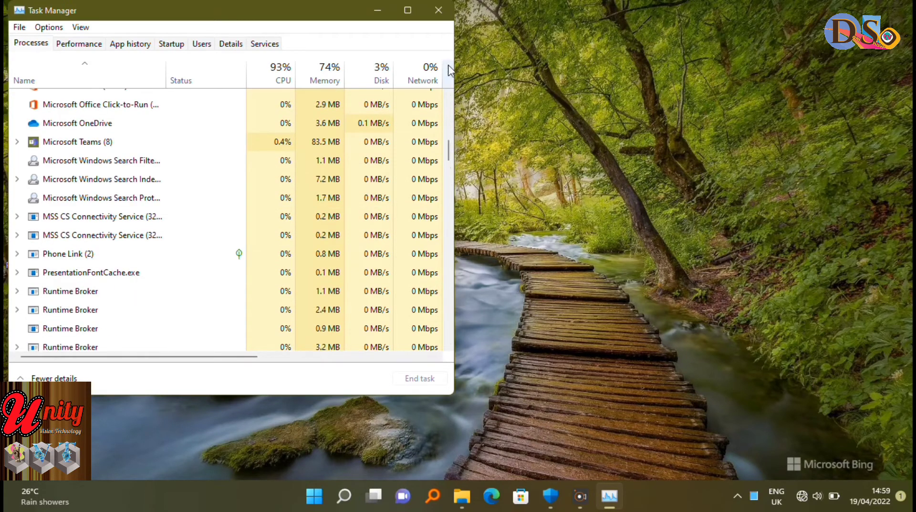
{"action": "left_click", "coordinate": [450, 97]}
{"action": "left_click", "coordinate": [449, 97]}
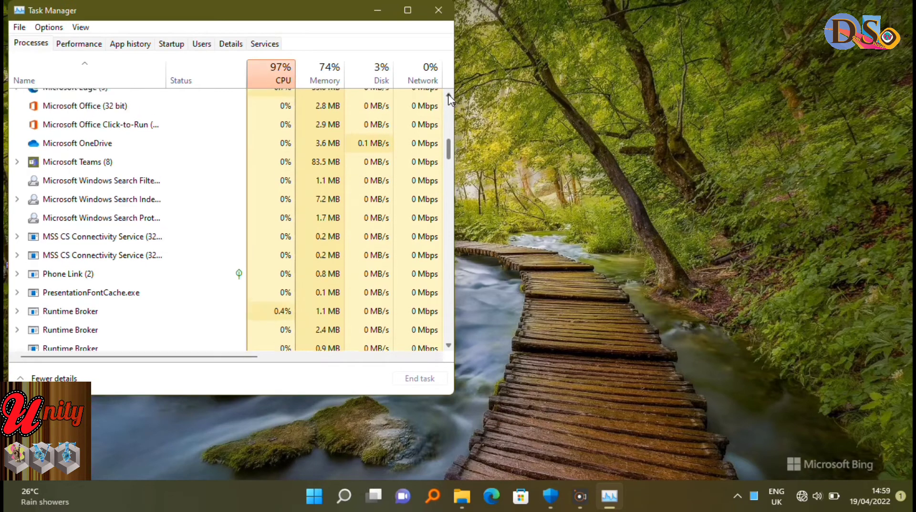
{"action": "left_click", "coordinate": [450, 97]}
{"action": "left_click", "coordinate": [450, 97]}
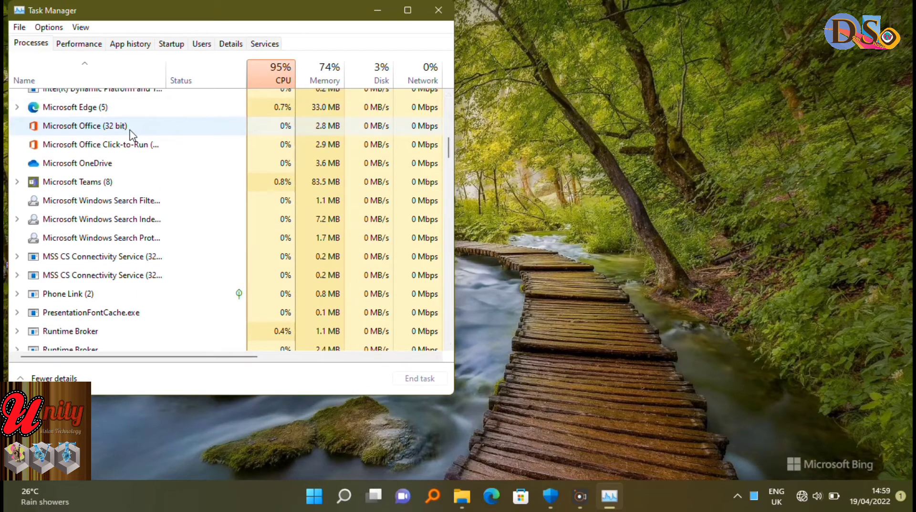
End Microsoft Office (32 bit) and Microsoft Office Click-to-Run, then move Task Manager aside.
{"action": "left_click", "coordinate": [137, 131]}
{"action": "left_click", "coordinate": [431, 383]}
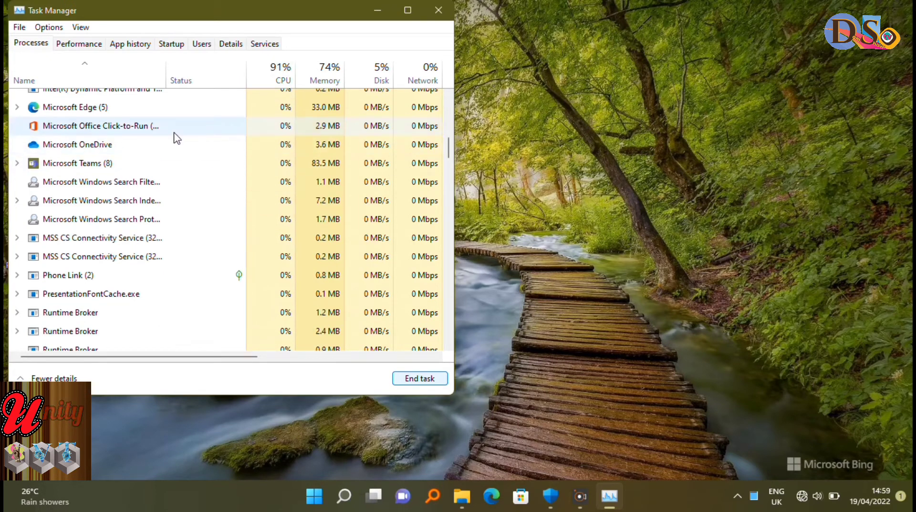
{"action": "left_click", "coordinate": [173, 132]}
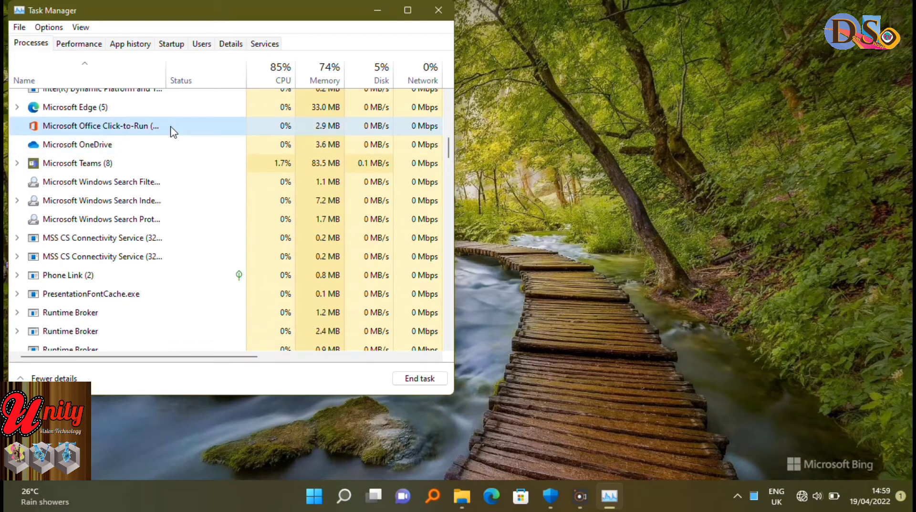
{"action": "left_click", "coordinate": [413, 379]}
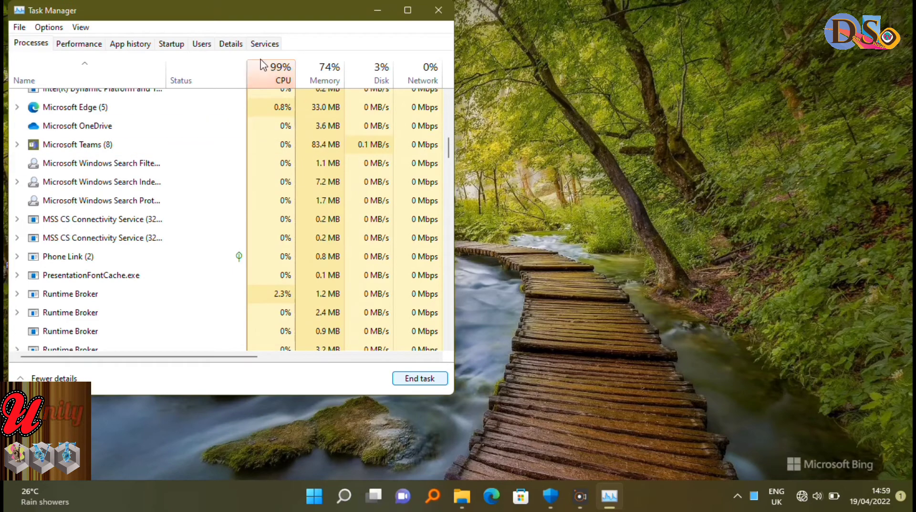
{"action": "left_click_drag", "start_coordinate": [210, 14], "coordinate": [530, 41]}
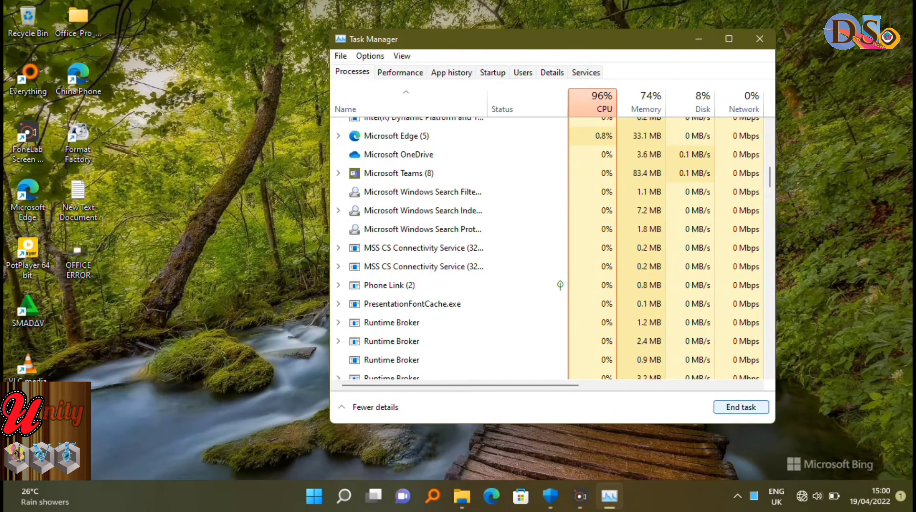
Open the Office_Pro_Plus_2021_v2109_Build_14430.20276 desktop folder and run Setup as administrator.
{"action": "left_click", "coordinate": [91, 16]}
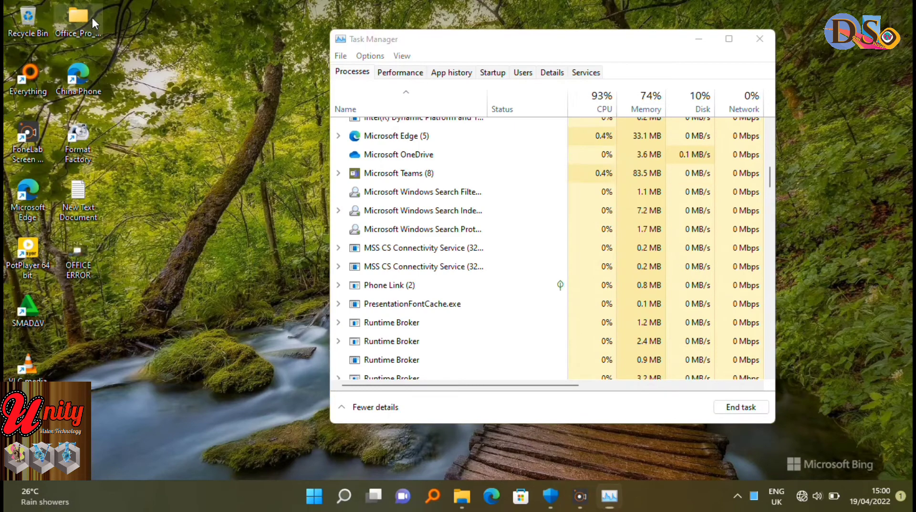
{"action": "double_click", "coordinate": [92, 18]}
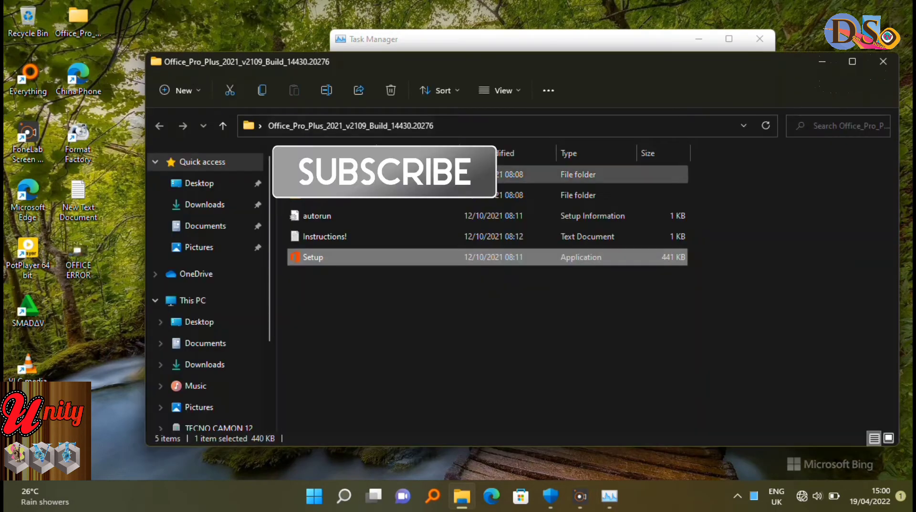
{"action": "double_click", "coordinate": [325, 256]}
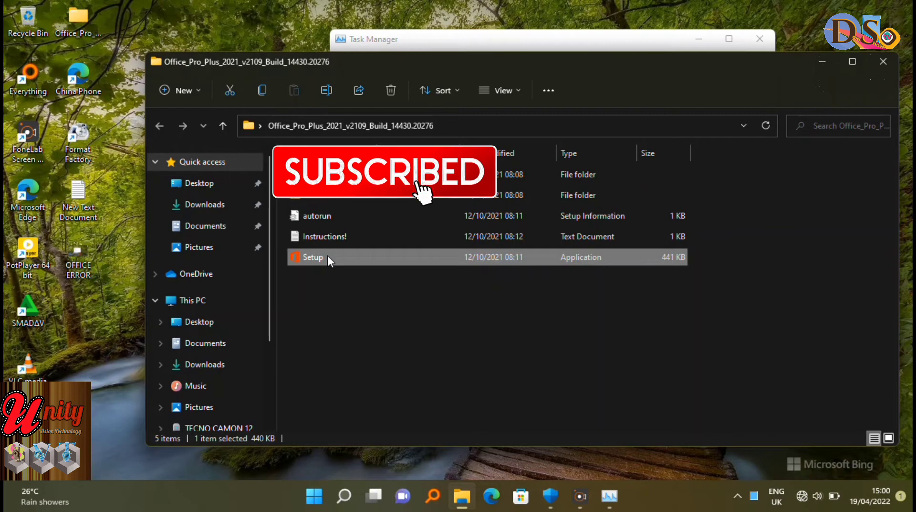
{"action": "right_click", "coordinate": [327, 256]}
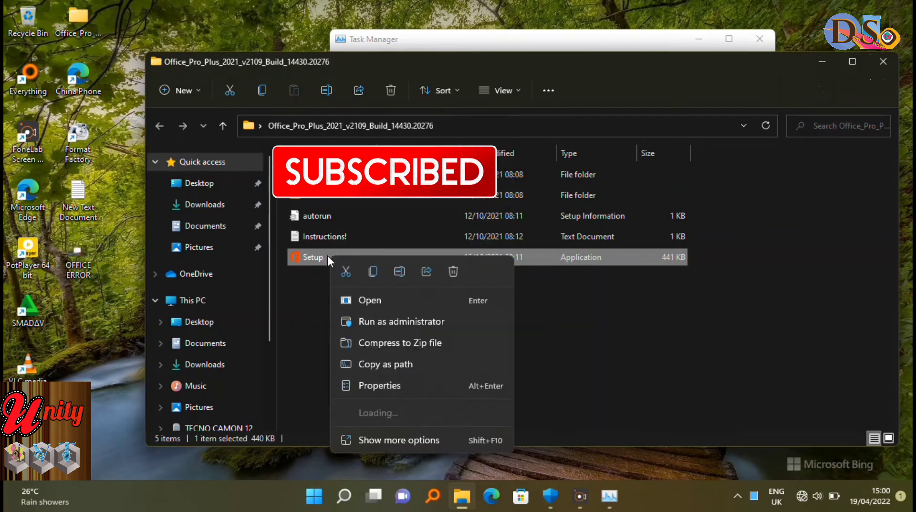
{"action": "left_click", "coordinate": [378, 319]}
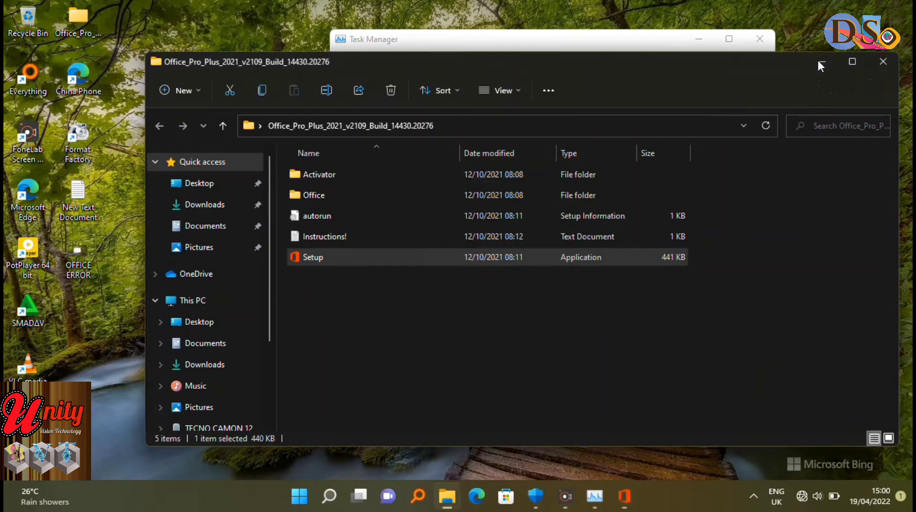
Minimize File Explorer, confirm the Office process in Task Manager, and move Task Manager to the right edge.
{"action": "left_click", "coordinate": [817, 59]}
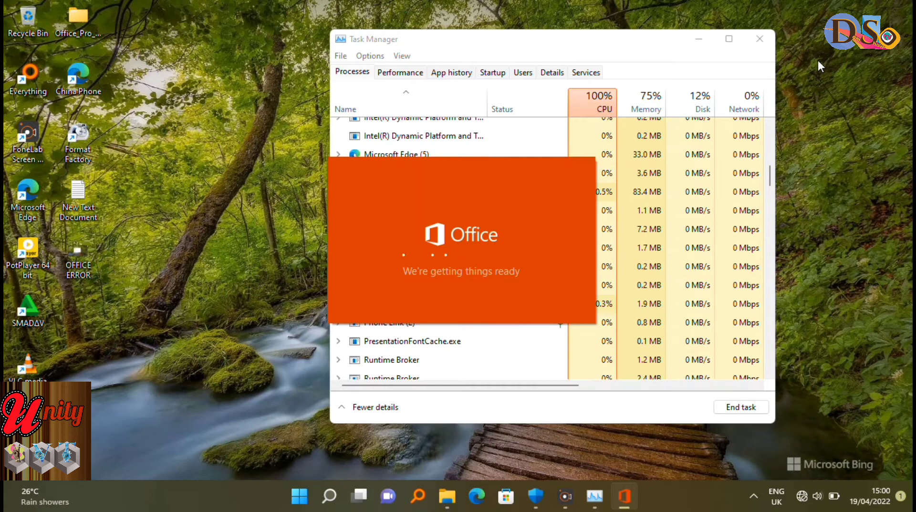
{"action": "left_click", "coordinate": [770, 150]}
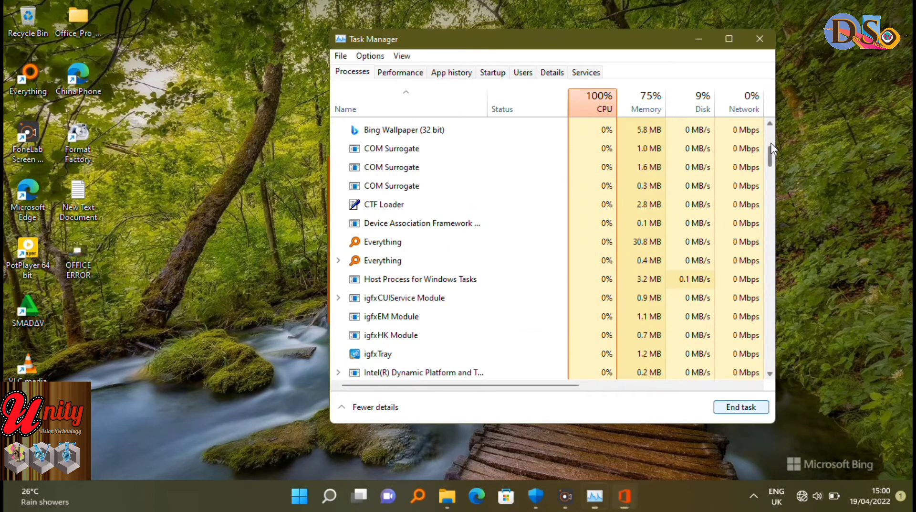
{"action": "left_click", "coordinate": [769, 138]}
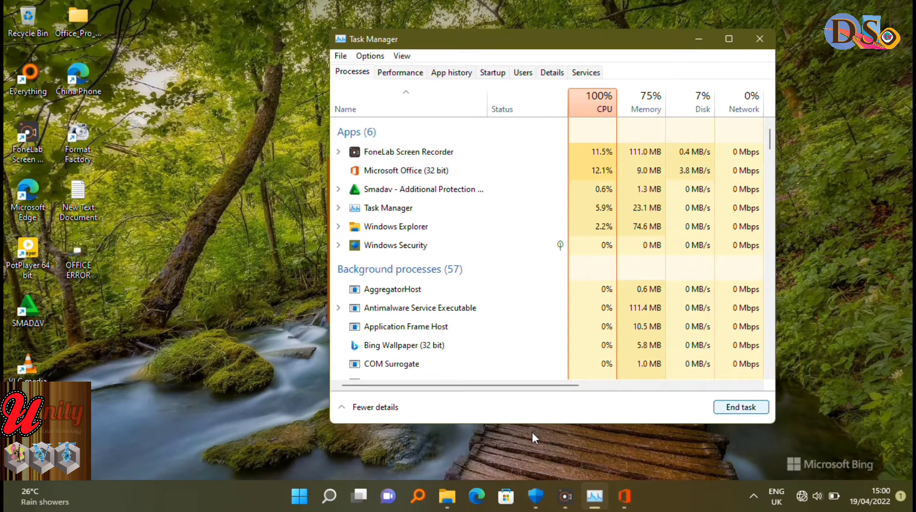
{"action": "left_click", "coordinate": [620, 497]}
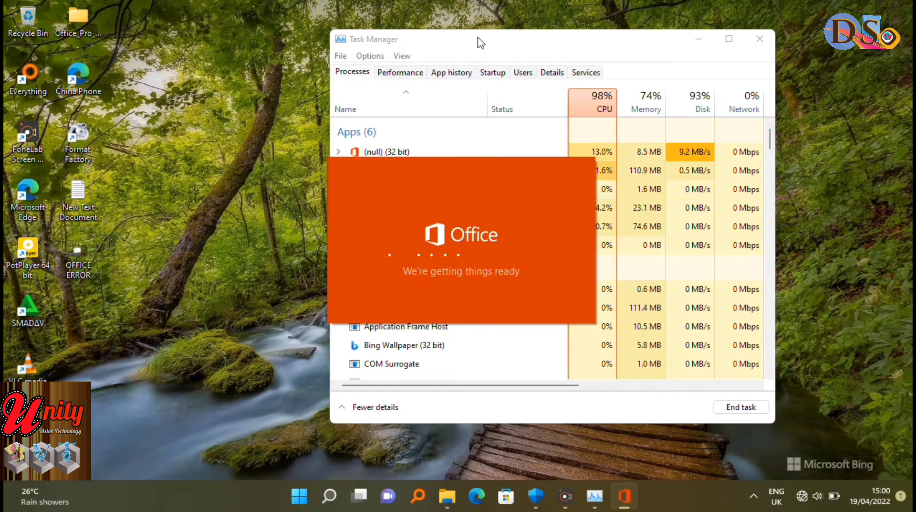
{"action": "left_click_drag", "start_coordinate": [478, 39], "coordinate": [766, 36]}
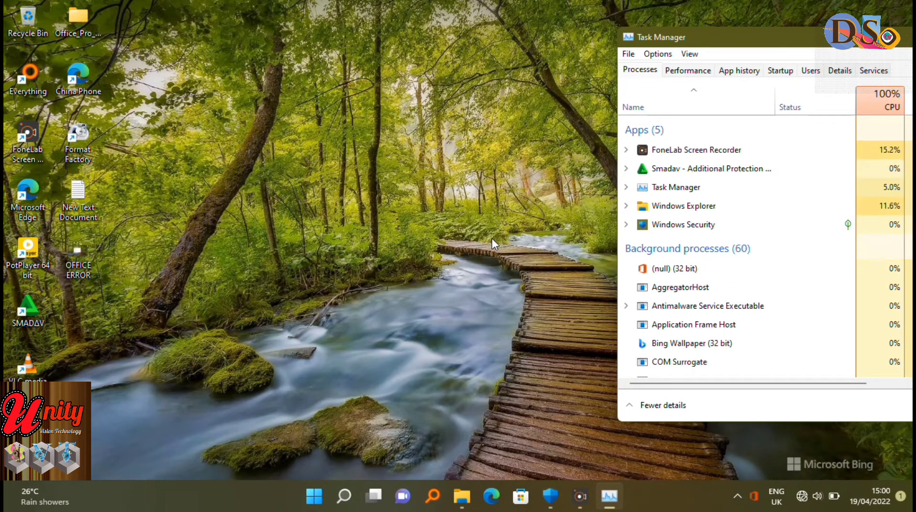
Use the Office tray icon among the hidden icons to reopen the installation progress window.
{"action": "left_click", "coordinate": [736, 496]}
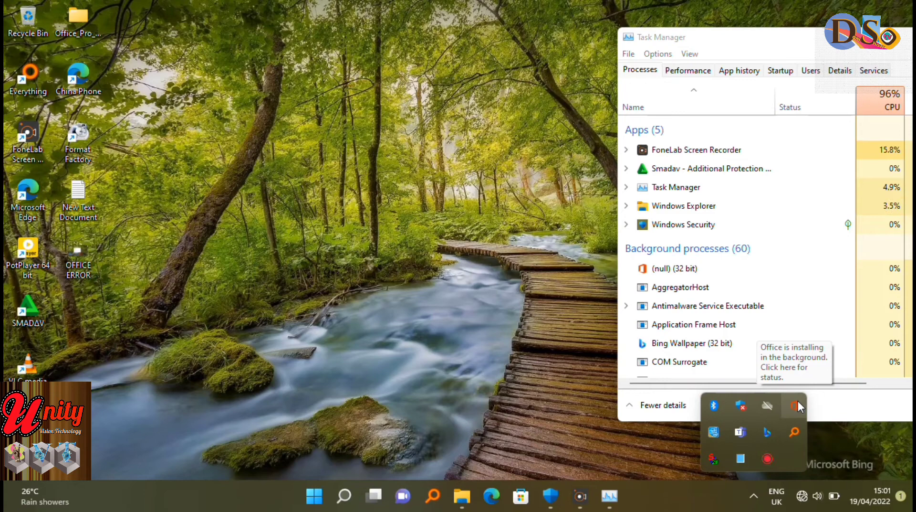
{"action": "left_click", "coordinate": [794, 406]}
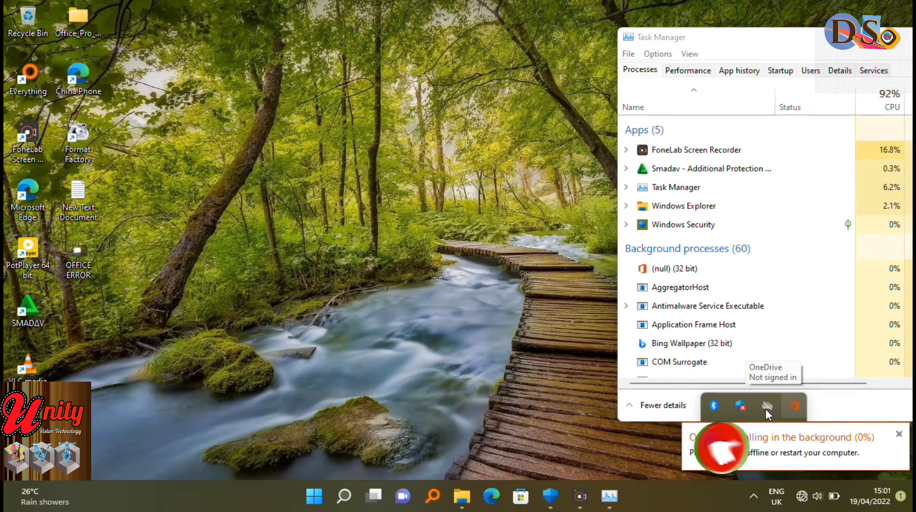
{"action": "left_click", "coordinate": [795, 407]}
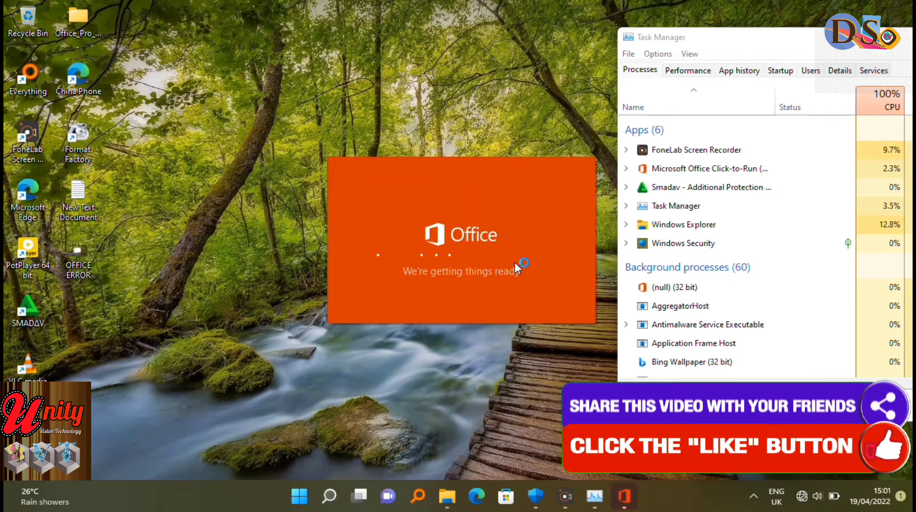